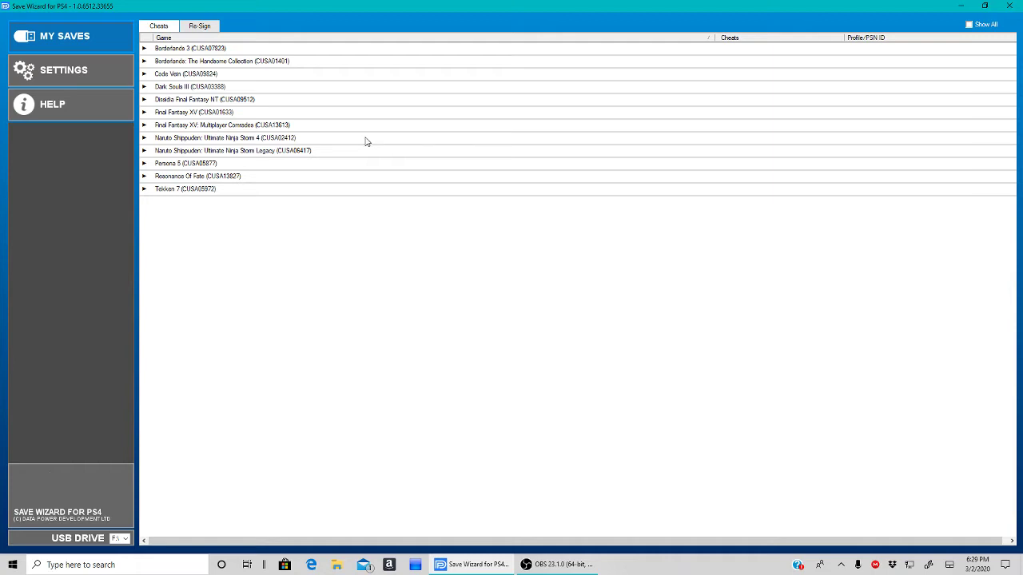
# - Open the STORM4.S save of Naruto Shippuden: Ultimate Ninja Storm 4 in Advanced Mode
pyautogui.doubleClick(367, 142)
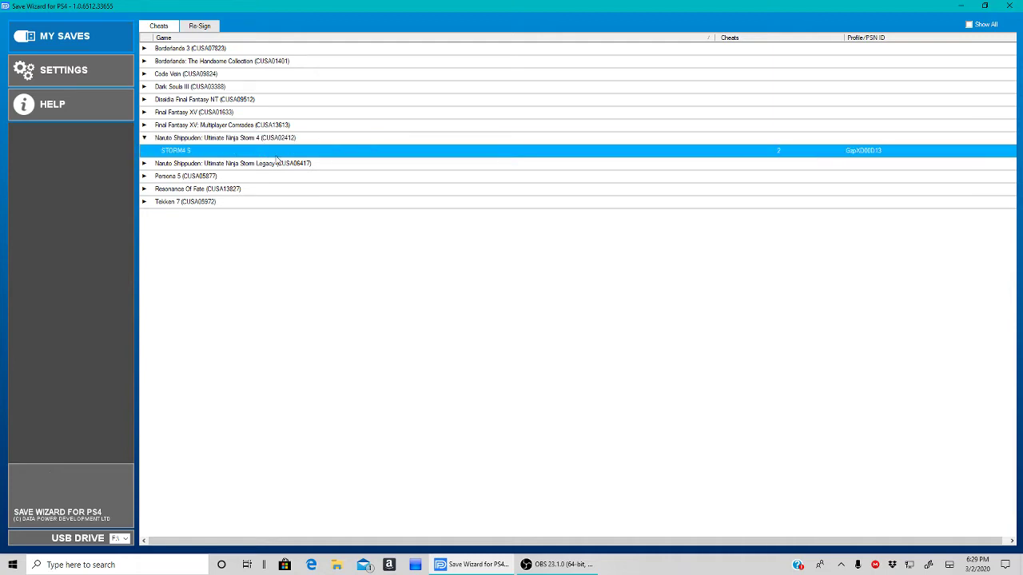
pyautogui.rightClick(248, 153)
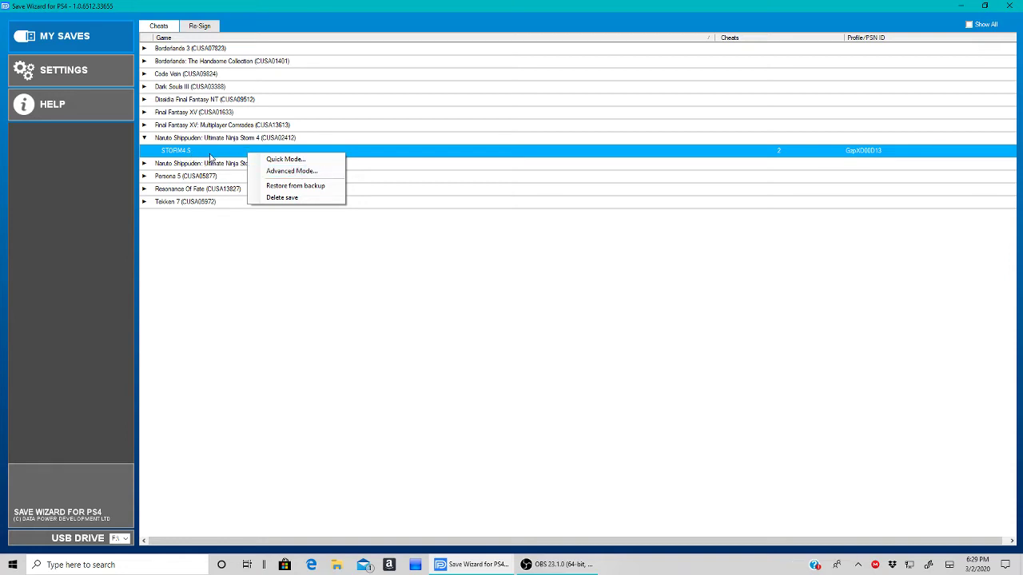
pyautogui.click(285, 171)
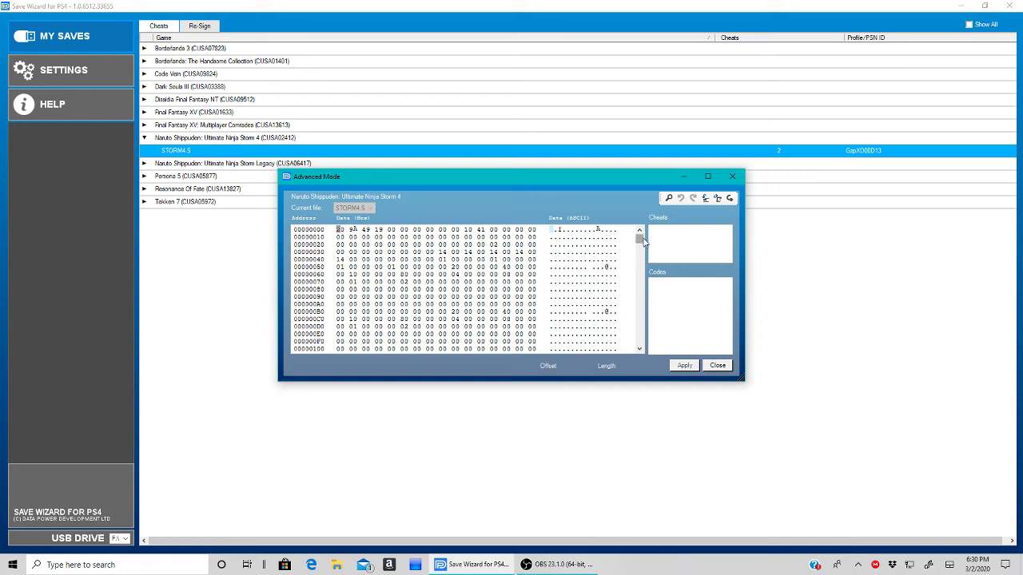
# - Examine the hex entry in rows 00017A20 to 00017A40, from offset 00017A28 through 00017A44
pyautogui.moveTo(642, 242); pyautogui.dragTo(410, 288)
pyautogui.scroll(9, 410, 289)
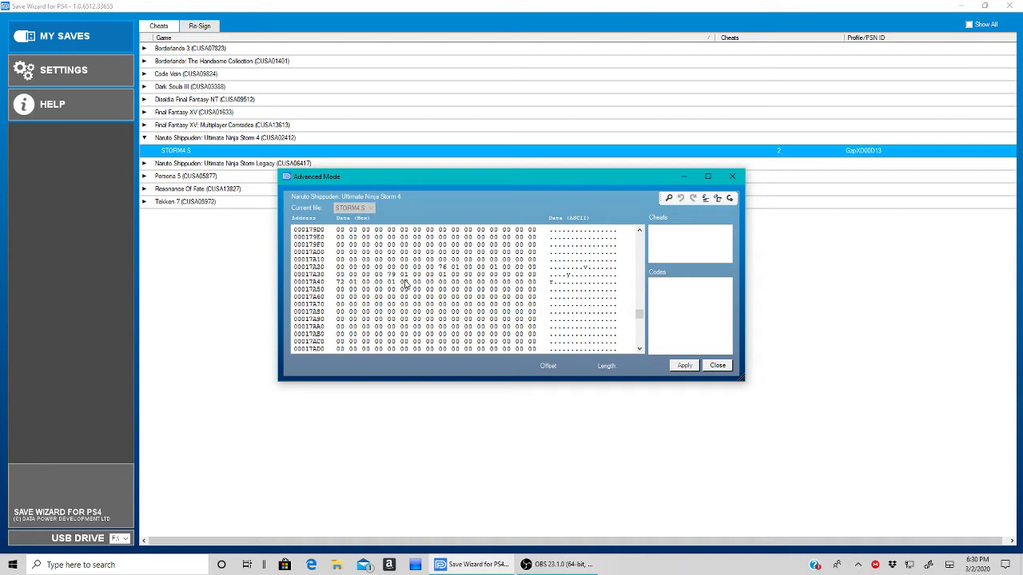
pyautogui.scroll(-1, 404, 281)
pyautogui.moveTo(442, 254)
pyautogui.mouseDown()
pyautogui.moveTo(497, 254)
pyautogui.moveTo(442, 253)
pyautogui.mouseUp()
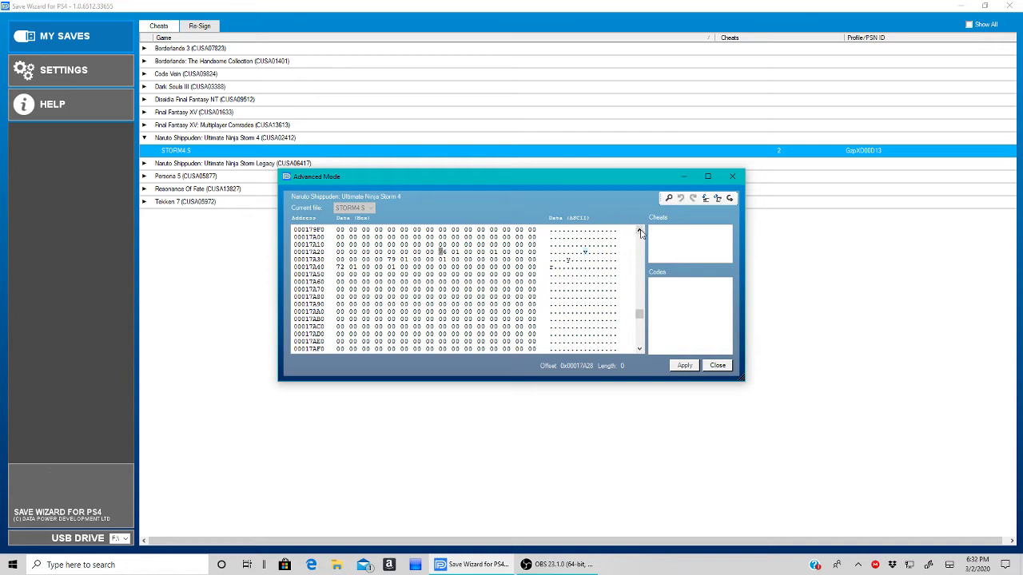
pyautogui.scroll(4, 639, 232)
pyautogui.scroll(2, 639, 232)
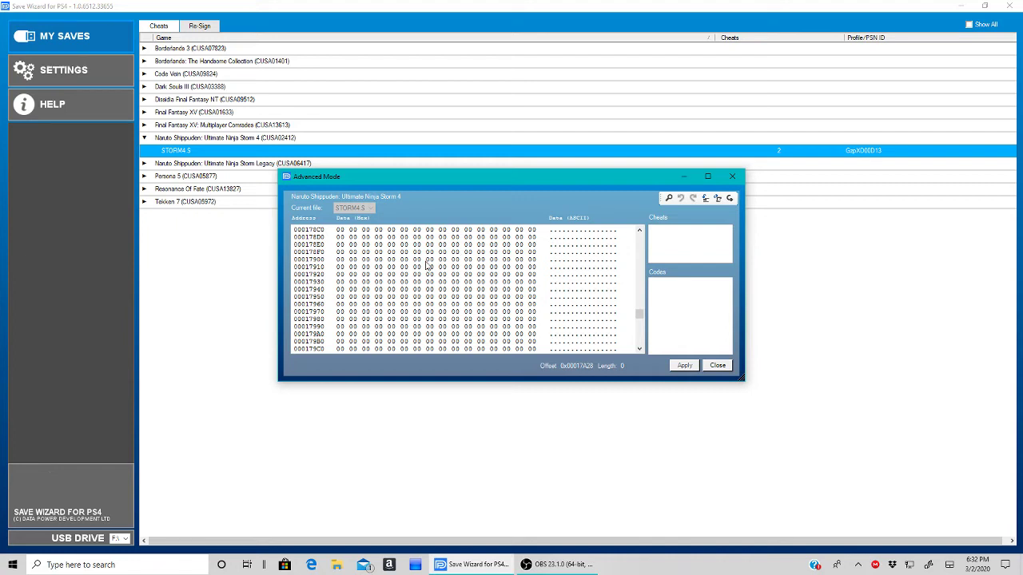
pyautogui.scroll(-3, 427, 267)
pyautogui.scroll(-1, 428, 267)
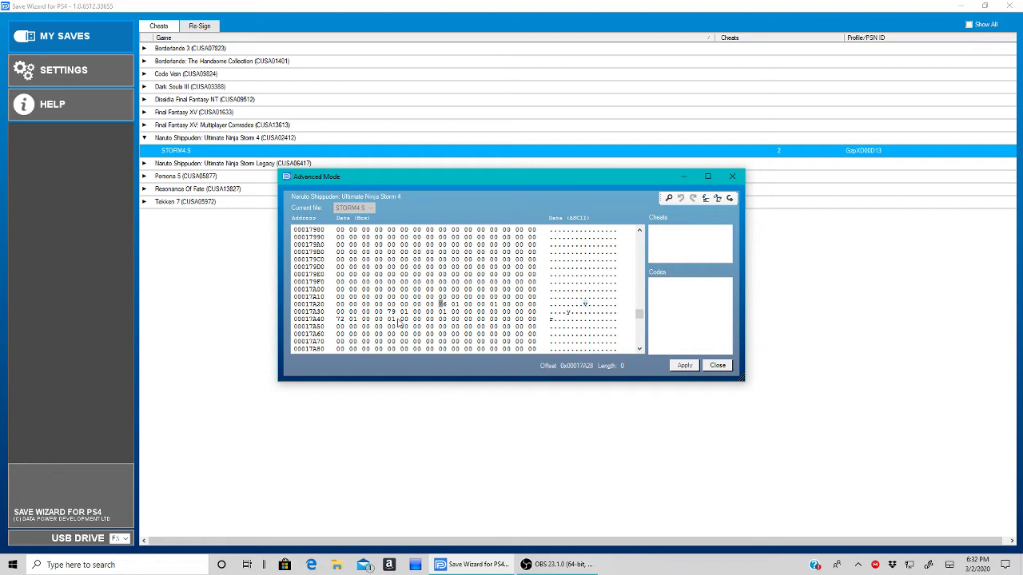
pyautogui.moveTo(396, 321)
pyautogui.mouseDown()
pyautogui.moveTo(350, 320)
pyautogui.moveTo(334, 305)
pyautogui.moveTo(512, 320)
pyautogui.moveTo(393, 321)
pyautogui.mouseUp()
# - Examine the bytes of the entry in rows 00017880 and 00017890, including offsets 00017884, 0001788C and 00017898
pyautogui.scroll(6, 462, 309)
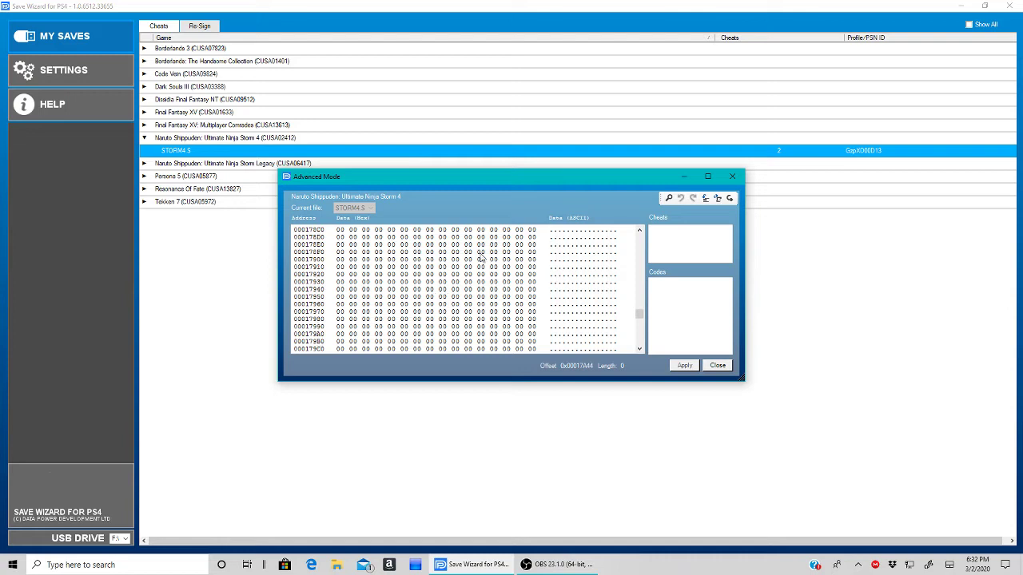
pyautogui.scroll(-1, 508, 323)
pyautogui.scroll(2, 508, 322)
pyautogui.moveTo(352, 283); pyautogui.dragTo(404, 287)
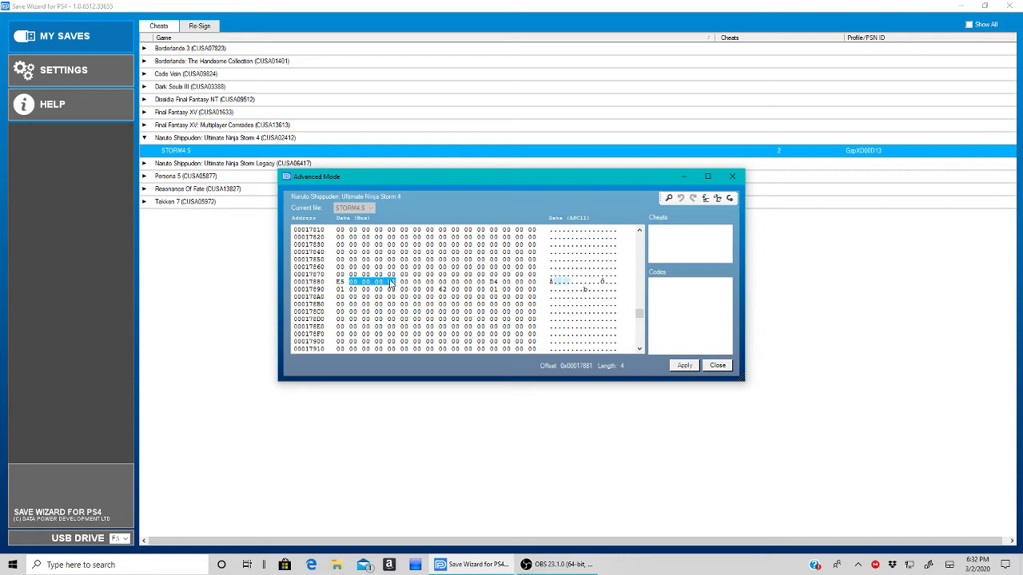
pyautogui.click(392, 286)
pyautogui.moveTo(338, 285); pyautogui.dragTo(404, 286)
pyautogui.moveTo(352, 285); pyautogui.dragTo(391, 286)
pyautogui.click(356, 285)
pyautogui.moveTo(364, 285); pyautogui.dragTo(391, 289)
pyautogui.click(392, 284)
pyautogui.doubleClick(391, 284)
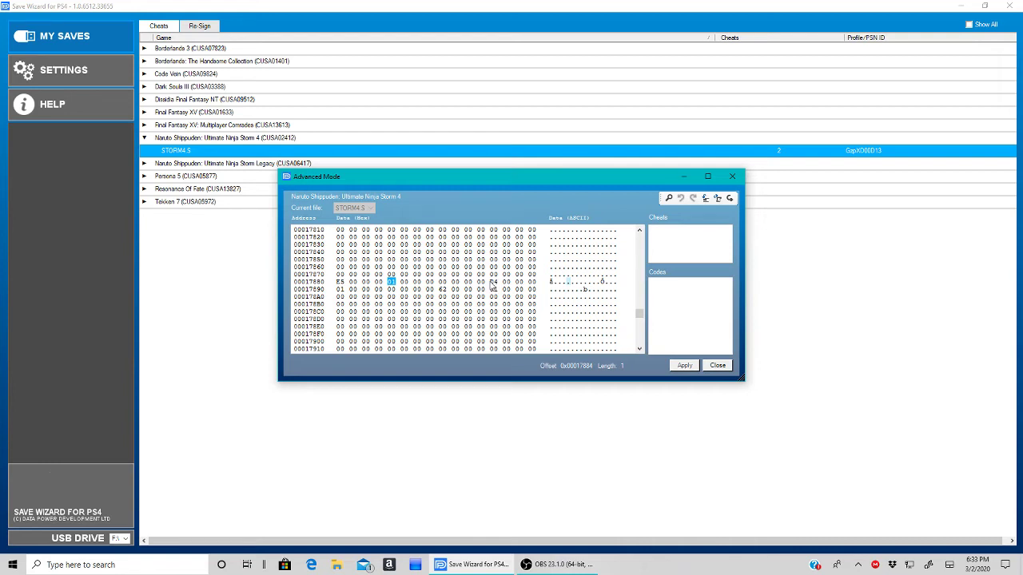
pyautogui.doubleClick(494, 282)
pyautogui.moveTo(505, 286); pyautogui.dragTo(529, 290)
pyautogui.click(342, 292)
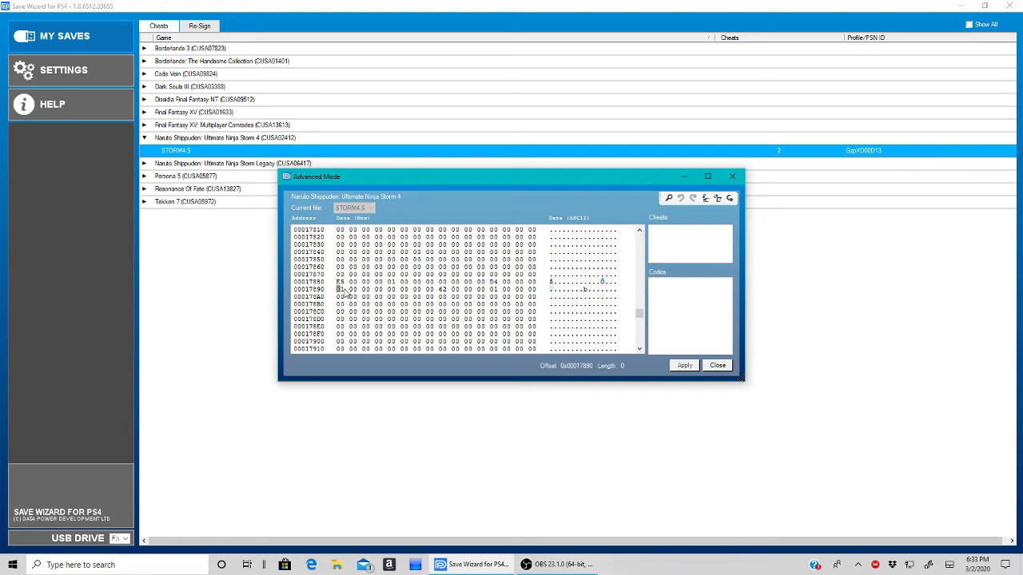
pyautogui.doubleClick(442, 292)
# - Examine the byte pairs at 000176D8 and 000176E4, and the preceding entry around row 00017530
pyautogui.scroll(8, 527, 272)
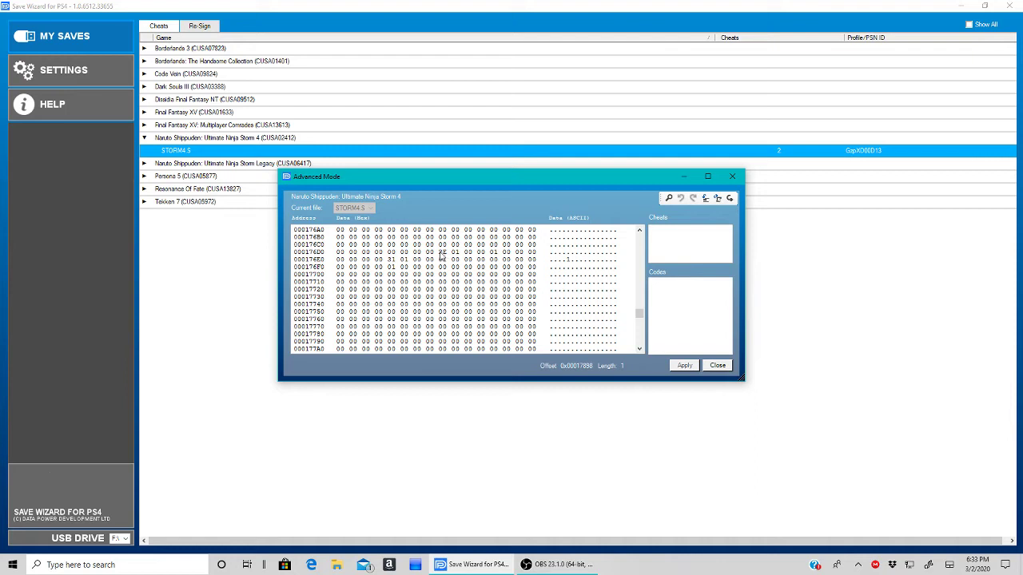
pyautogui.moveTo(440, 256); pyautogui.dragTo(471, 256)
pyautogui.moveTo(391, 261); pyautogui.dragTo(424, 264)
pyautogui.click(639, 231)
pyautogui.moveTo(639, 231); pyautogui.dragTo(639, 231)
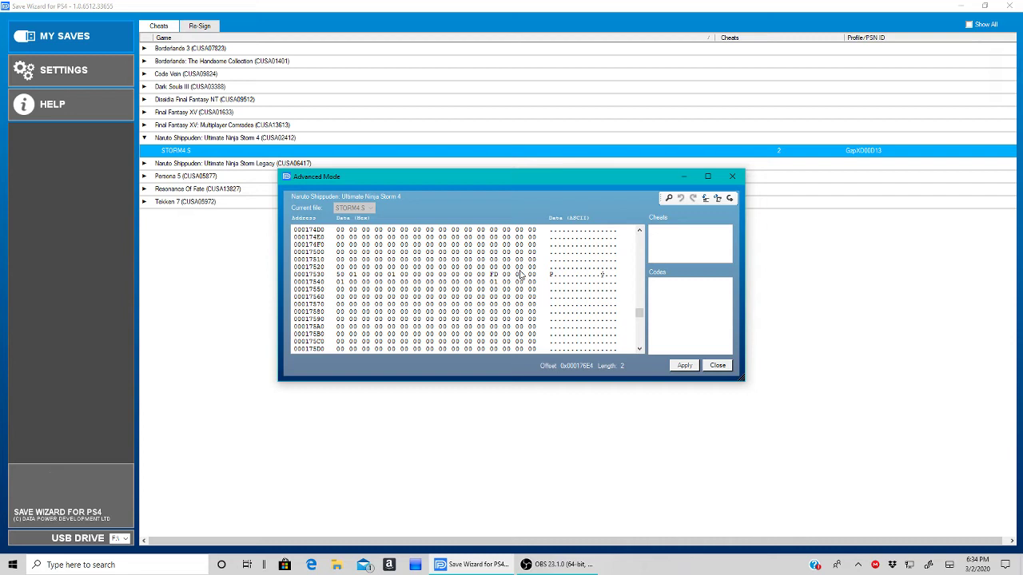
# - Examine the entry in rows 00017380 to 000173A0, including its four FF bytes
pyautogui.click(639, 231)
pyautogui.moveTo(639, 231); pyautogui.dragTo(639, 233)
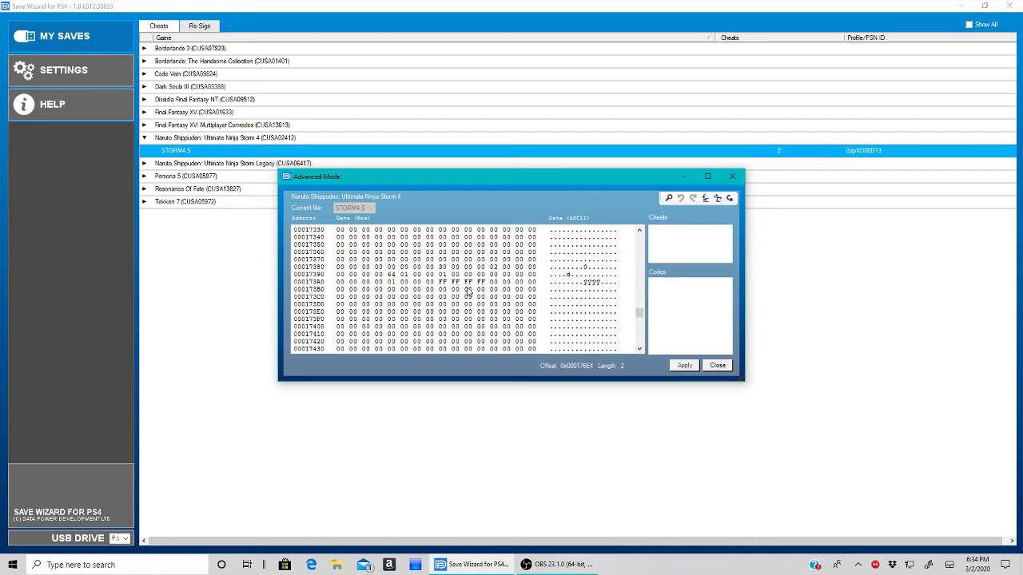
pyautogui.moveTo(440, 282); pyautogui.dragTo(495, 289)
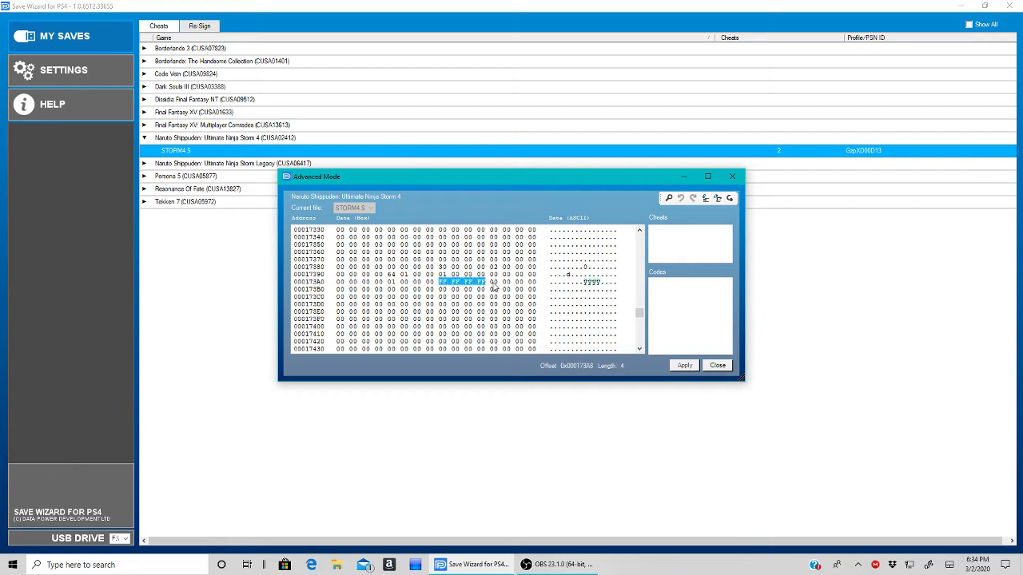
pyautogui.click(442, 266)
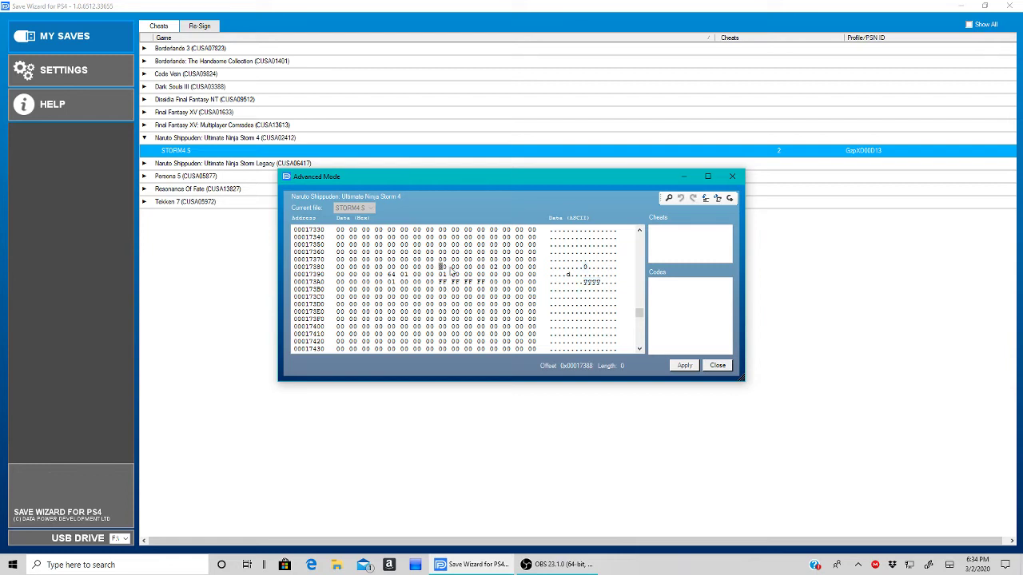
pyautogui.click(494, 268)
pyautogui.write('02')
pyautogui.click(391, 276)
pyautogui.moveTo(402, 279); pyautogui.dragTo(416, 279)
pyautogui.moveTo(380, 285); pyautogui.dragTo(389, 287)
pyautogui.click(389, 286)
# - Examine the byte pairs at offsets 00017038 and 00017044
pyautogui.scroll(4, 506, 292)
pyautogui.scroll(-2, 499, 290)
pyautogui.scroll(3, 413, 317)
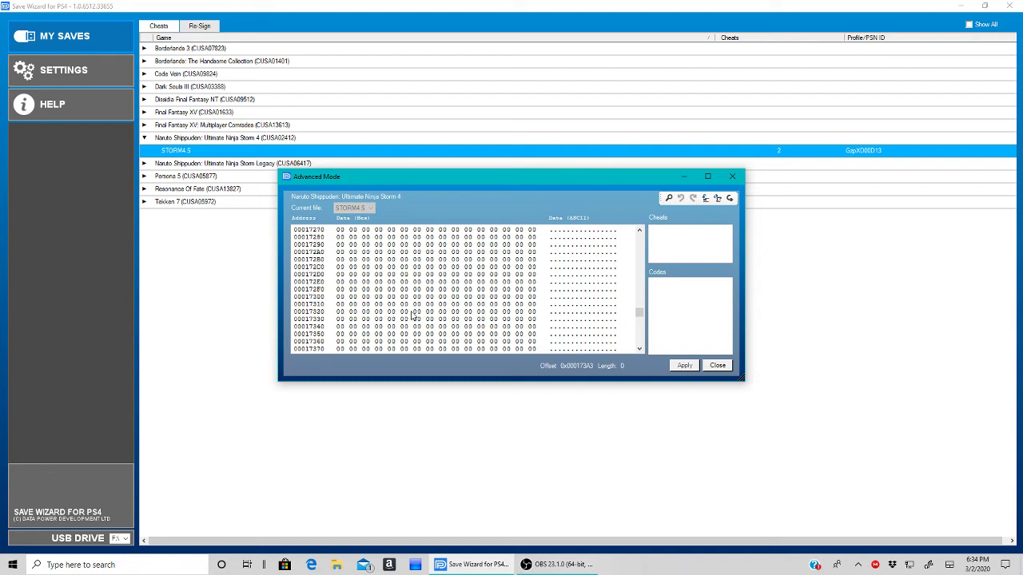
pyautogui.scroll(4, 414, 318)
pyautogui.click(639, 232)
pyautogui.click(640, 232)
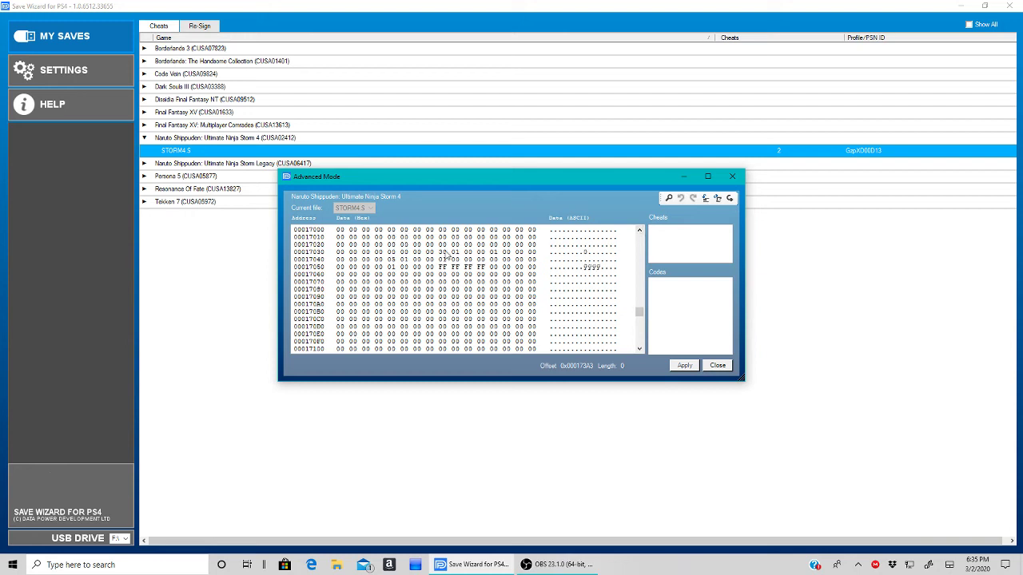
pyautogui.moveTo(444, 254); pyautogui.dragTo(466, 252)
pyautogui.click(391, 259)
pyautogui.keyDown('shift'); pyautogui.click(414, 263); pyautogui.keyUp('shift')
# - Examine the entry in rows 00016E90 and 00016EA0, checking offsets 00016E90, 00016E9C and 00016EA8
pyautogui.click(639, 231)
pyautogui.click(639, 231)
pyautogui.click(640, 231)
pyautogui.click(639, 232)
pyautogui.click(639, 231)
pyautogui.click(639, 232)
pyautogui.click(639, 233)
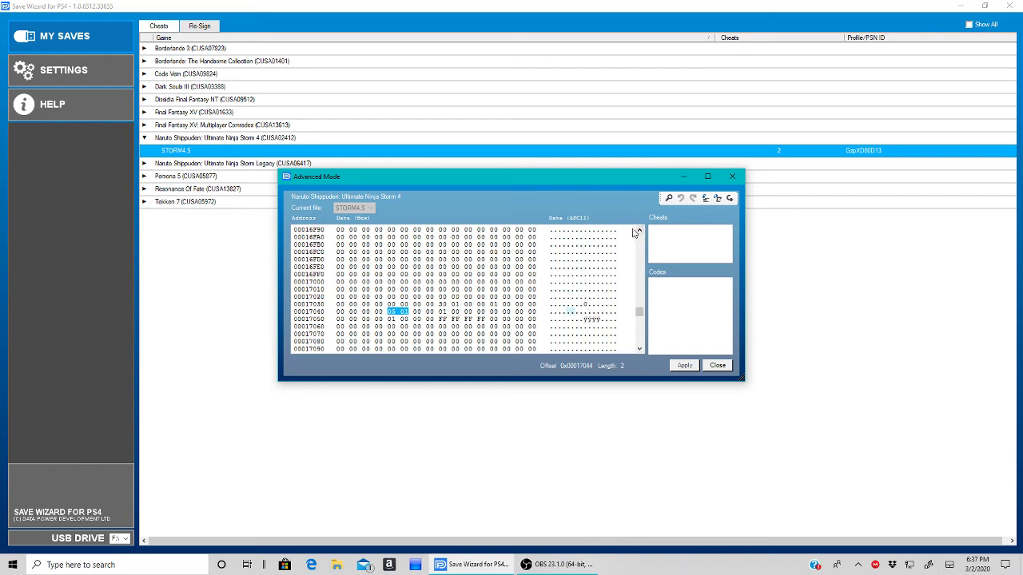
pyautogui.click(639, 232)
pyautogui.click(639, 232)
pyautogui.click(639, 233)
pyautogui.click(639, 232)
pyautogui.click(639, 232)
pyautogui.click(639, 232)
pyautogui.click(640, 233)
pyautogui.click(640, 233)
pyautogui.scroll(5, 631, 240)
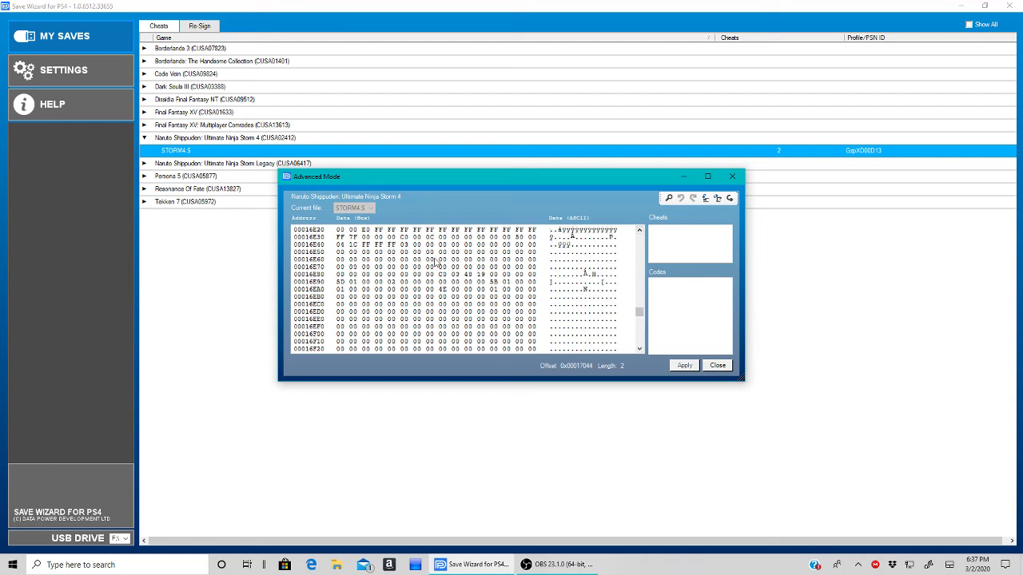
pyautogui.scroll(-1, 457, 272)
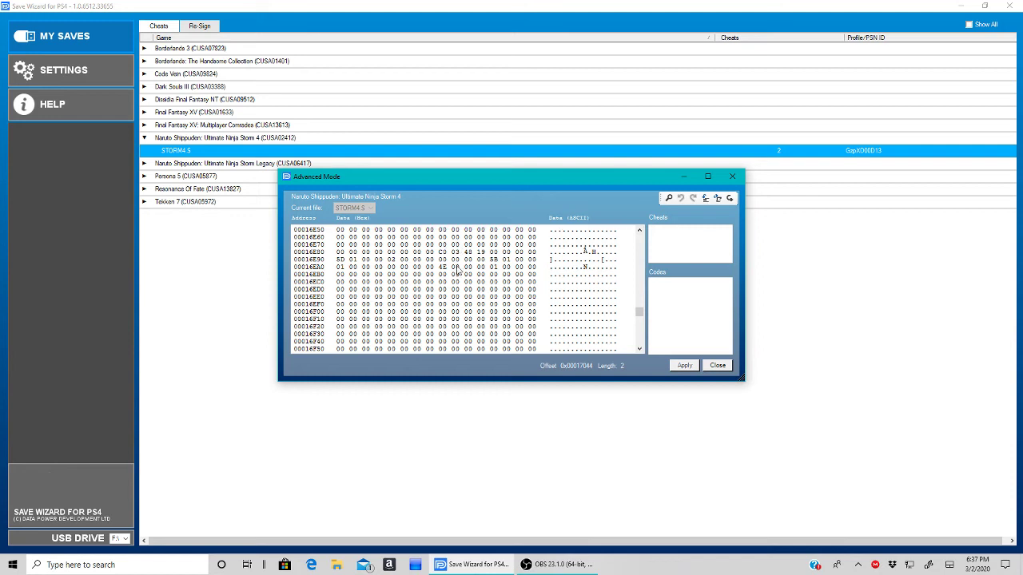
pyautogui.scroll(-1, 458, 271)
pyautogui.scroll(1, 432, 238)
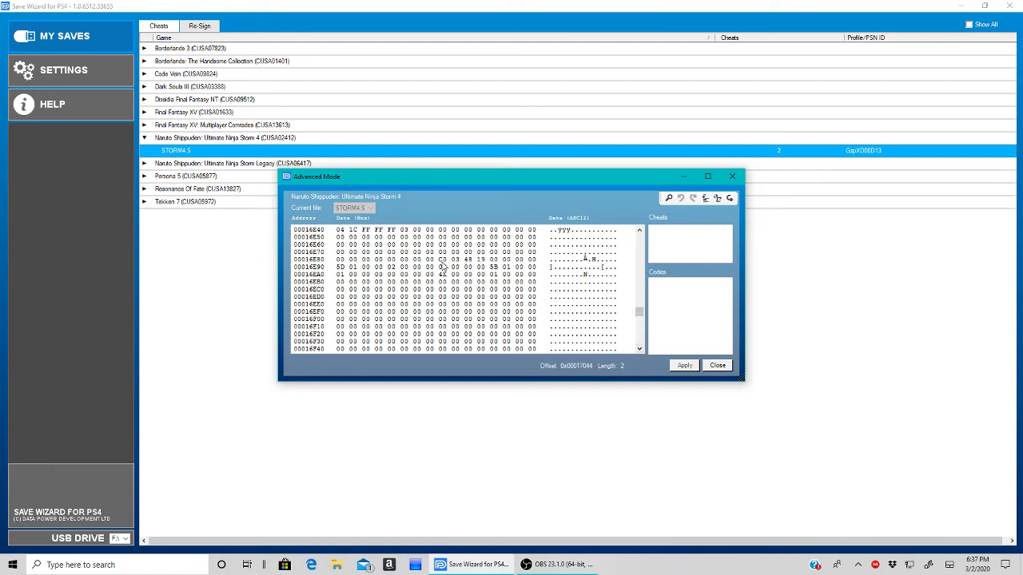
pyautogui.scroll(-1, 431, 259)
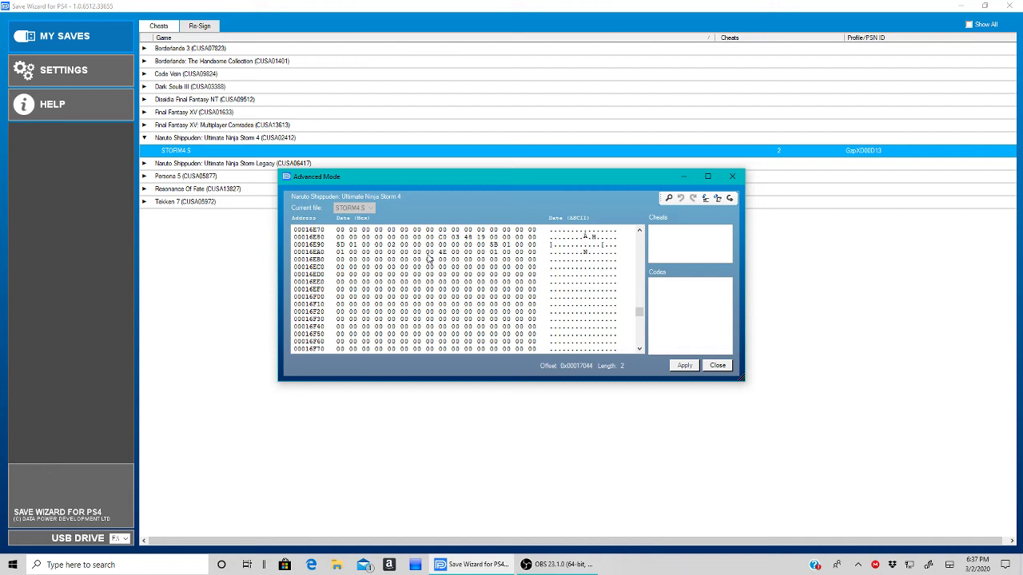
pyautogui.scroll(-1, 430, 259)
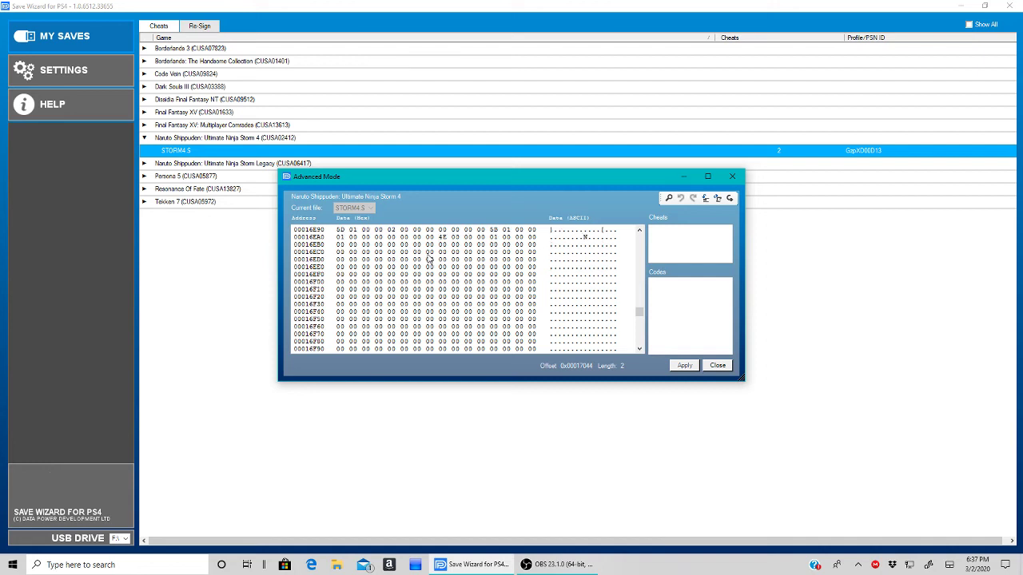
pyautogui.click(340, 230)
pyautogui.click(494, 230)
pyautogui.moveTo(502, 234); pyautogui.dragTo(512, 232)
pyautogui.click(442, 237)
# - Set the byte at offset 00017A28 to 32 and the byte at offset 00017A34 to 37
pyautogui.moveTo(639, 312)
pyautogui.mouseDown()
pyautogui.moveTo(639, 345)
pyautogui.moveTo(640, 275)
pyautogui.moveTo(640, 315)
pyautogui.mouseUp()
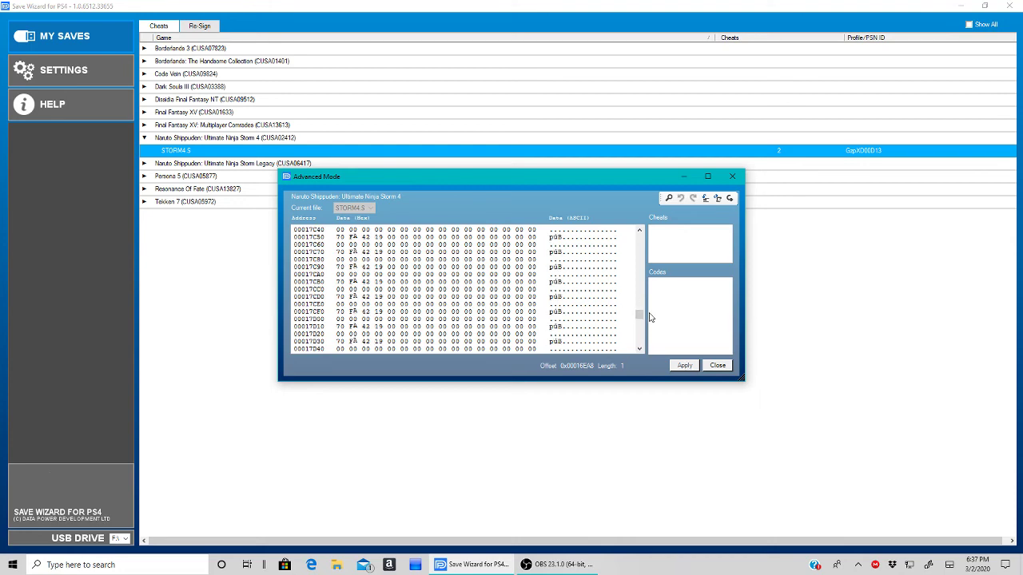
pyautogui.moveTo(639, 310); pyautogui.dragTo(639, 237)
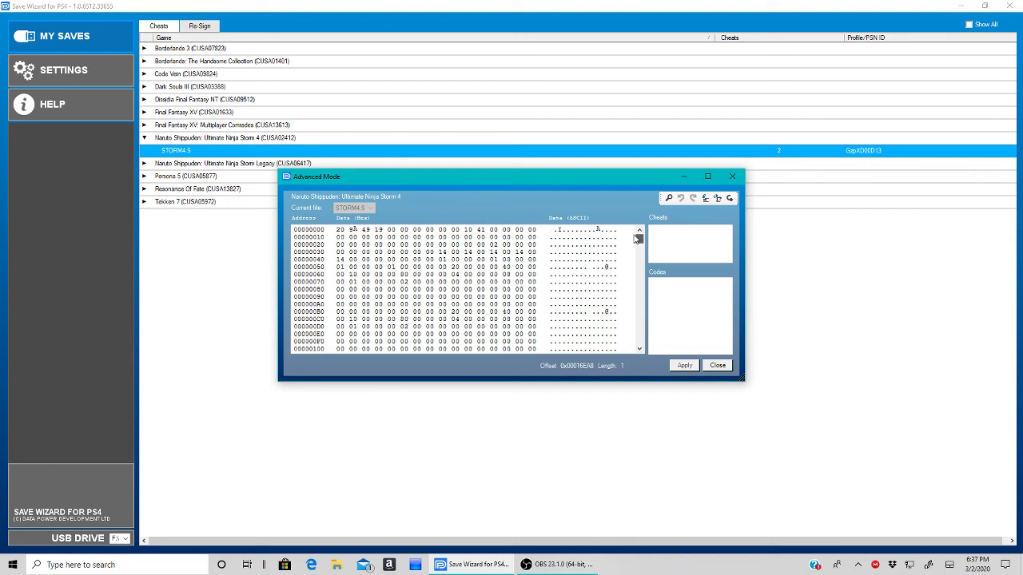
pyautogui.click(340, 230)
pyautogui.moveTo(639, 239); pyautogui.dragTo(640, 313)
pyautogui.scroll(11, 556, 291)
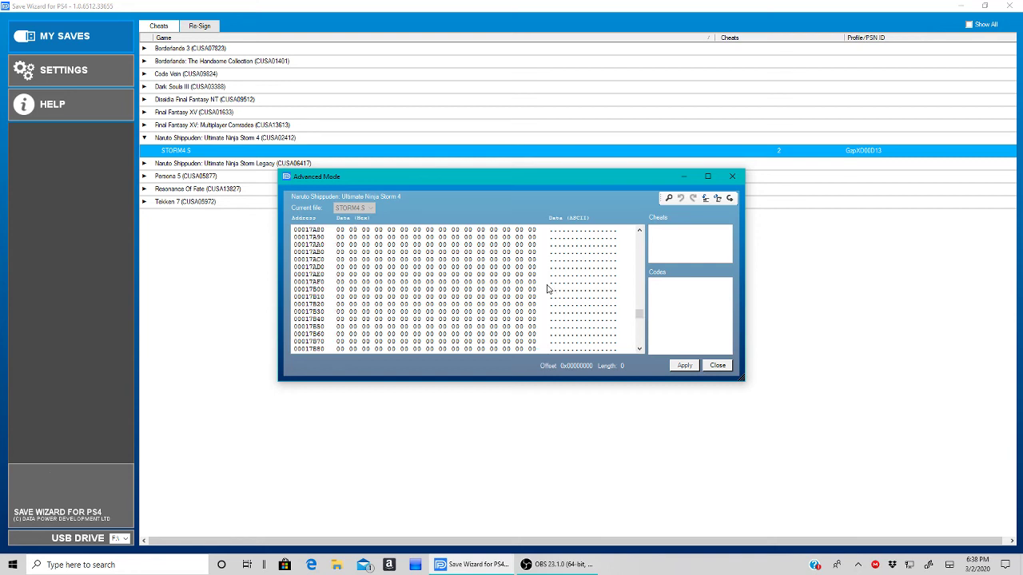
pyautogui.scroll(2, 539, 290)
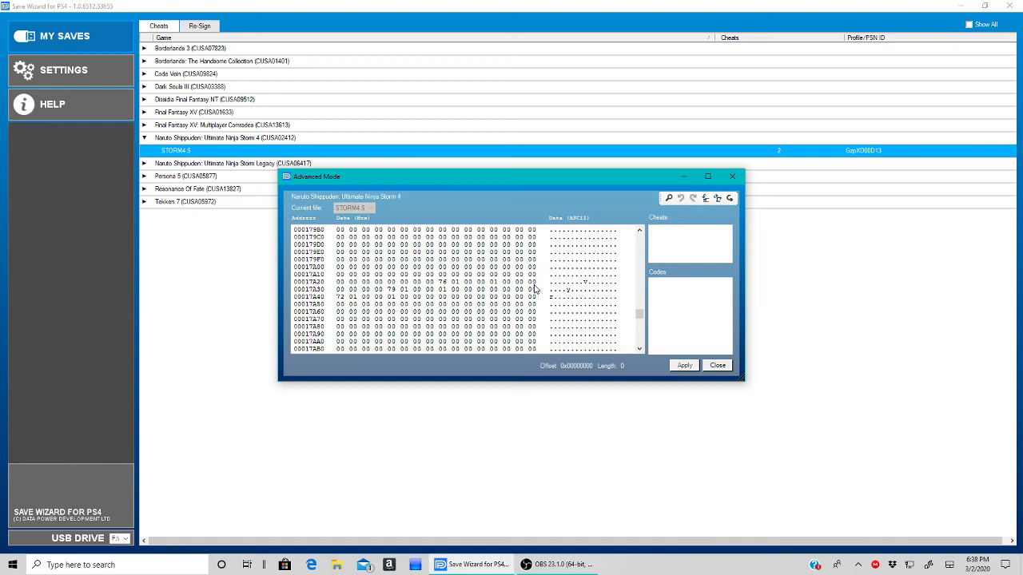
pyautogui.click(442, 282)
pyautogui.write('32')
pyautogui.click(391, 290)
pyautogui.moveTo(391, 292); pyautogui.dragTo(405, 294)
pyautogui.write('37')
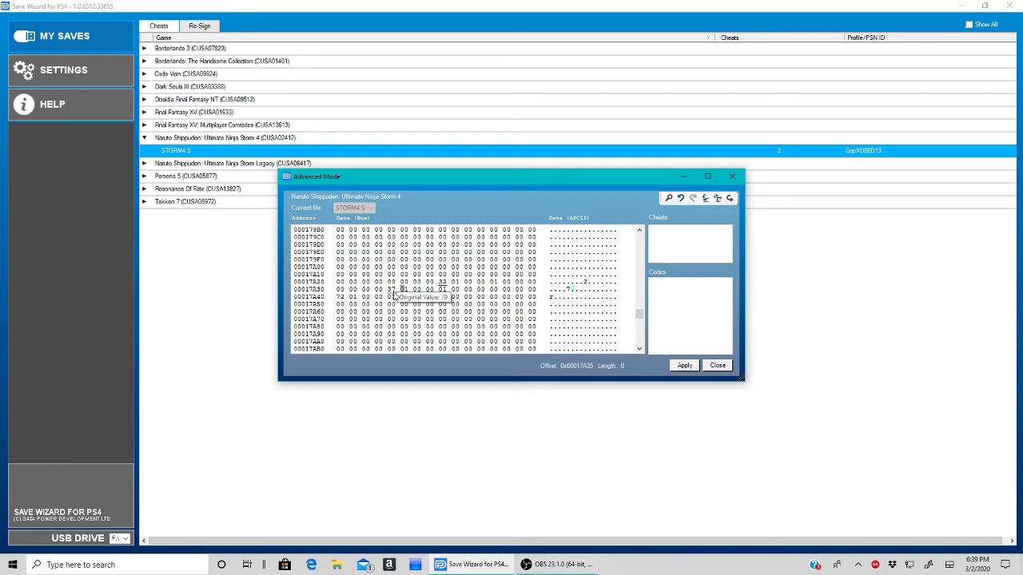
# - Set the two bytes at 00017A40 and 00017A41 to 00 and apply the modifications to the save
pyautogui.click(339, 297)
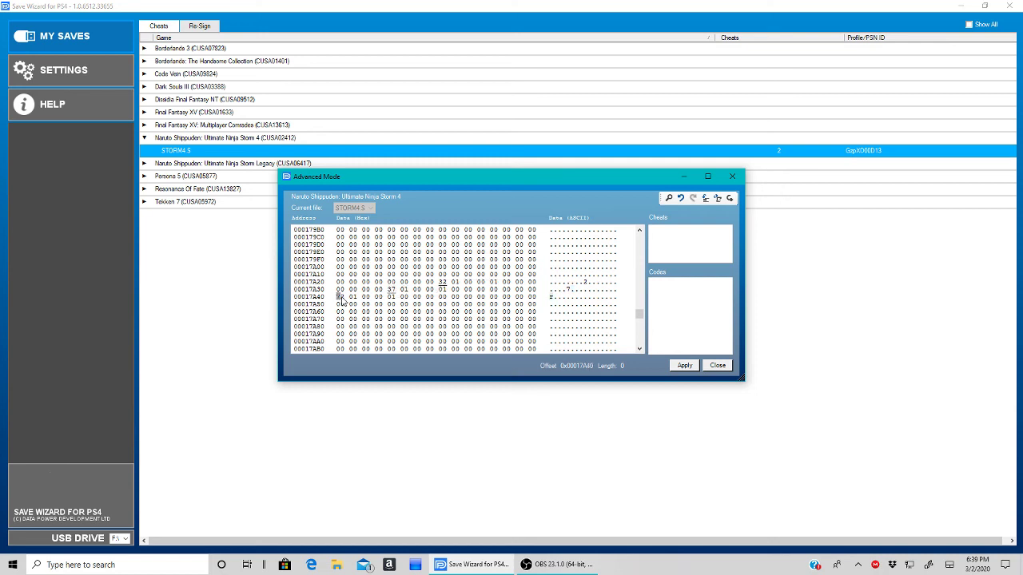
pyautogui.write('00 00')
pyautogui.click(690, 366)
pyautogui.click(561, 324)
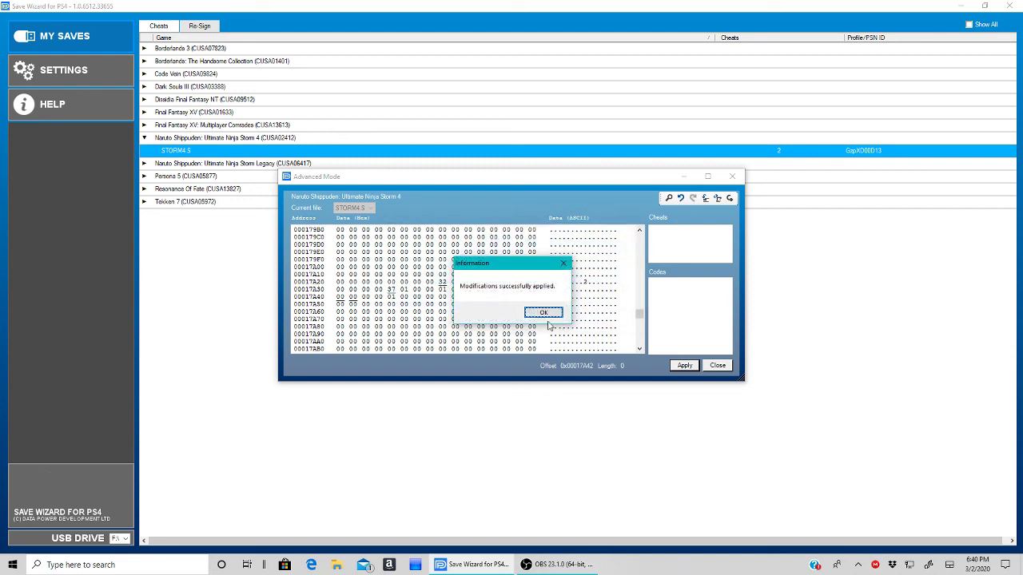
pyautogui.click(543, 314)
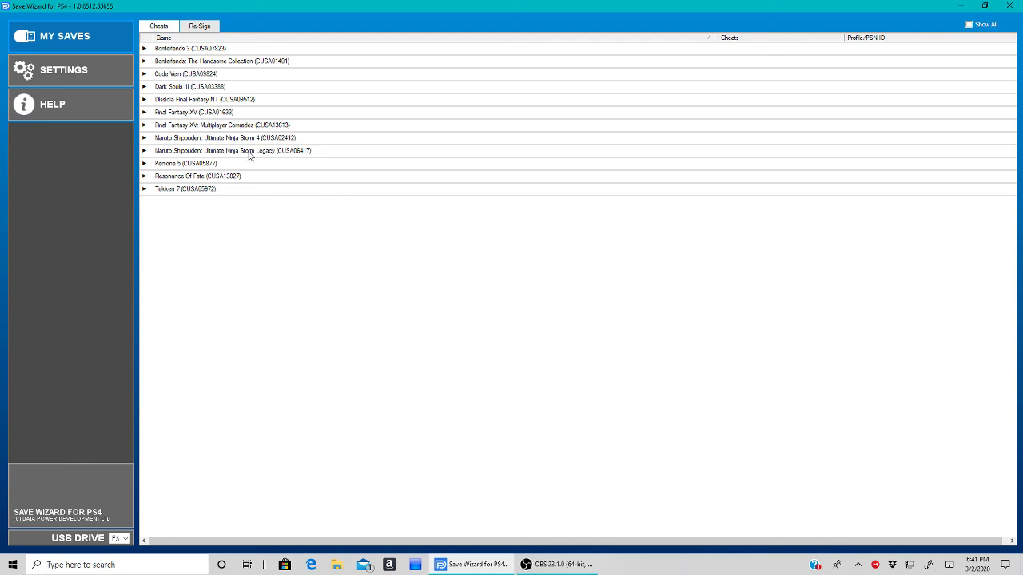
pyautogui.click(578, 562)
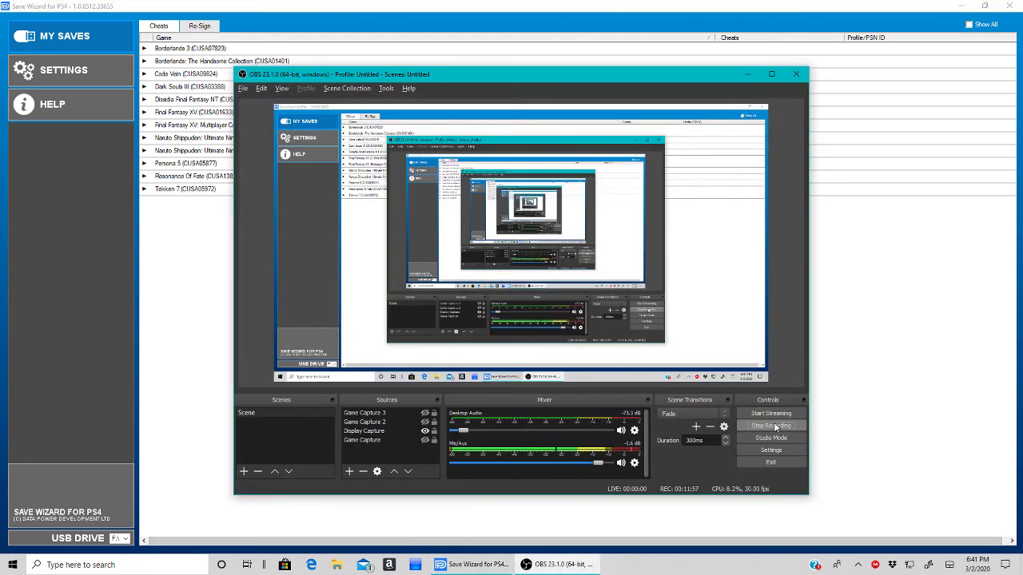